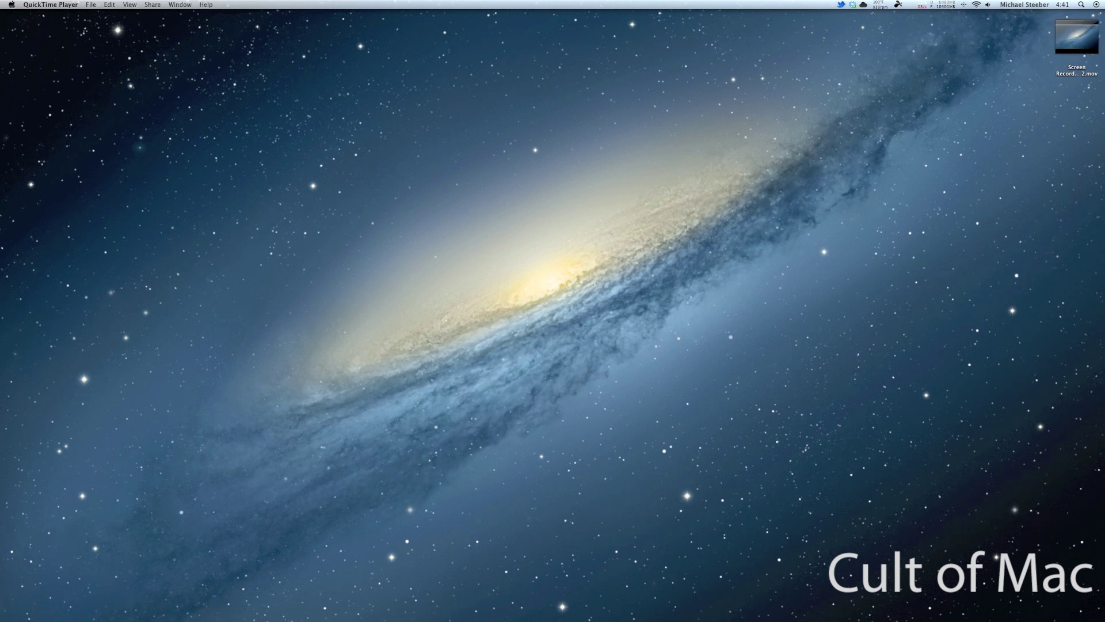
Step: Open System Preferences and go to the Language & Text pane's Text tab
mouse_move(633, 620)
mouse_move(688, 614)
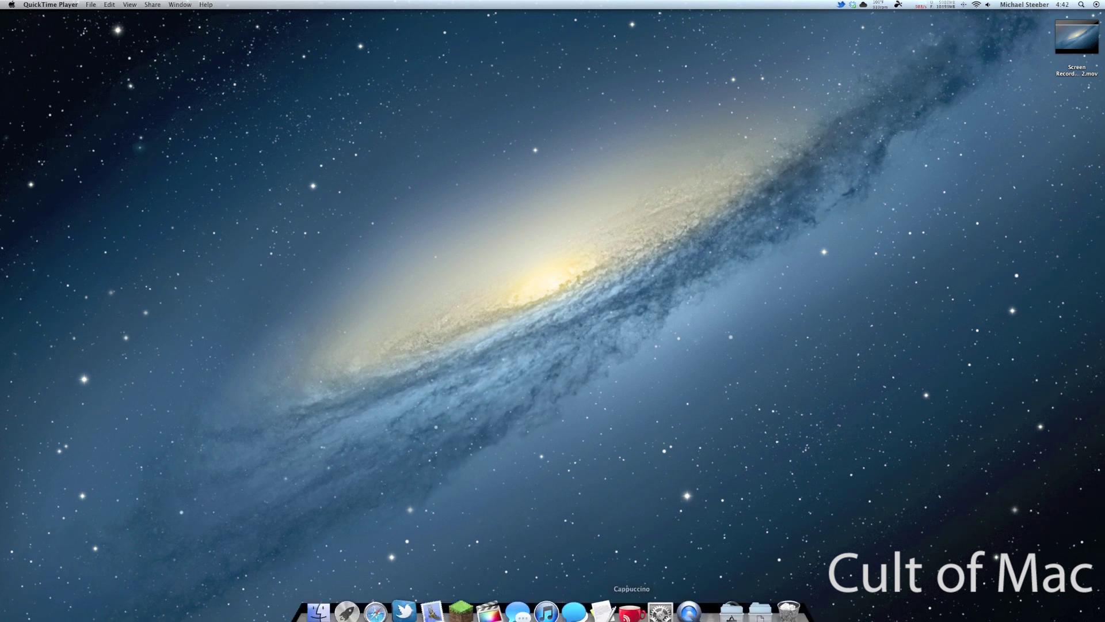
left_click(665, 614)
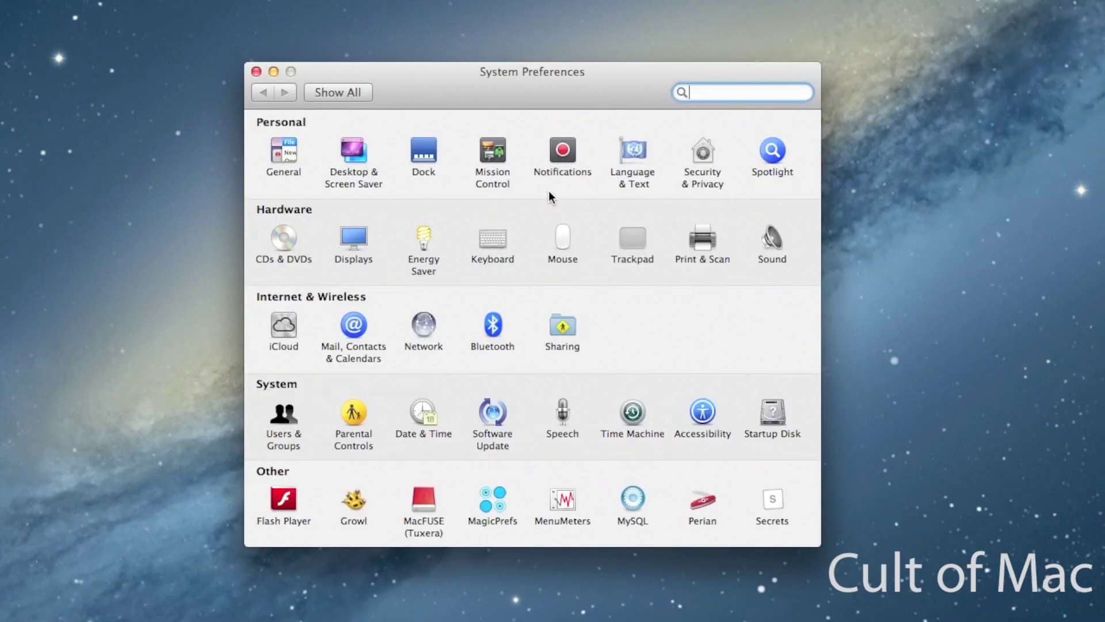
left_click(635, 159)
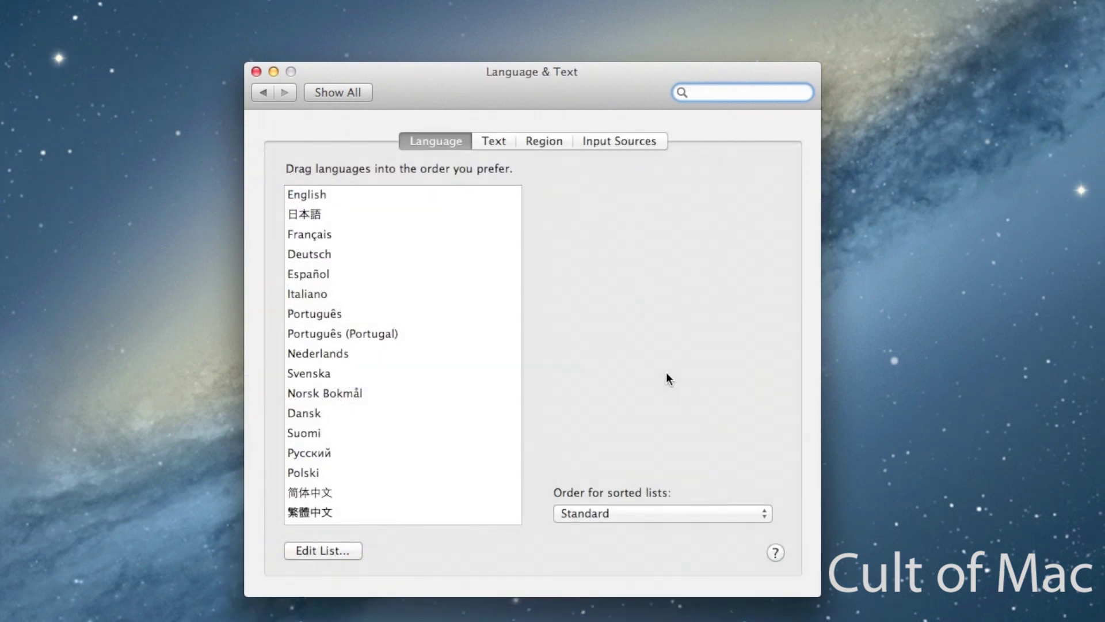
scroll(386, 227, "up", 2)
left_click(498, 142)
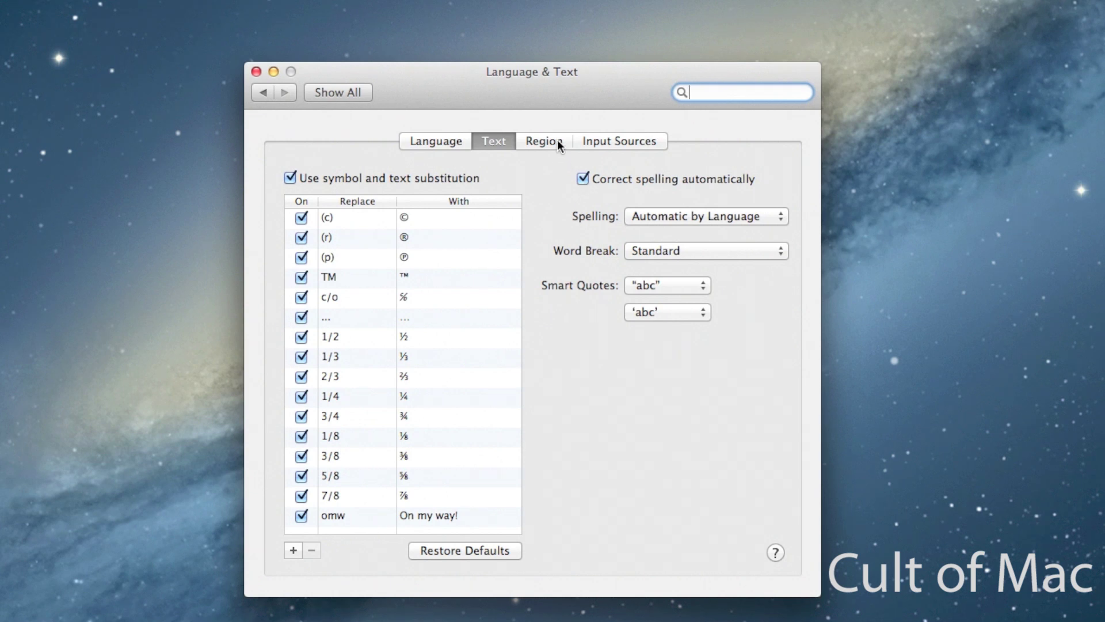
Step: Select the omw substitution row and add a blank substitution row beneath it
left_click(344, 512)
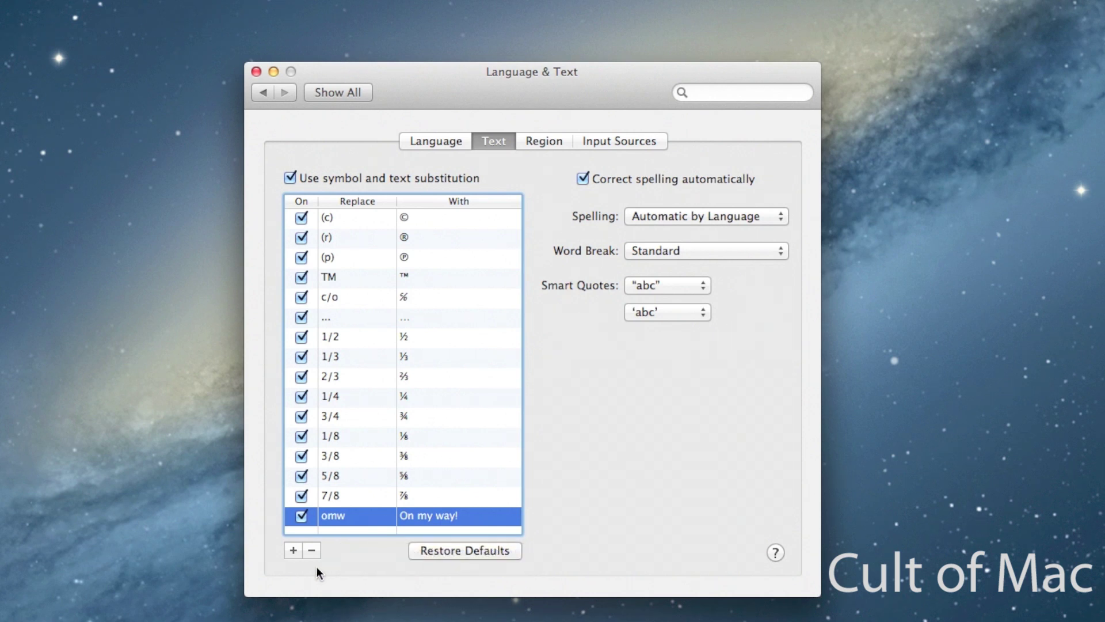
left_click(294, 550)
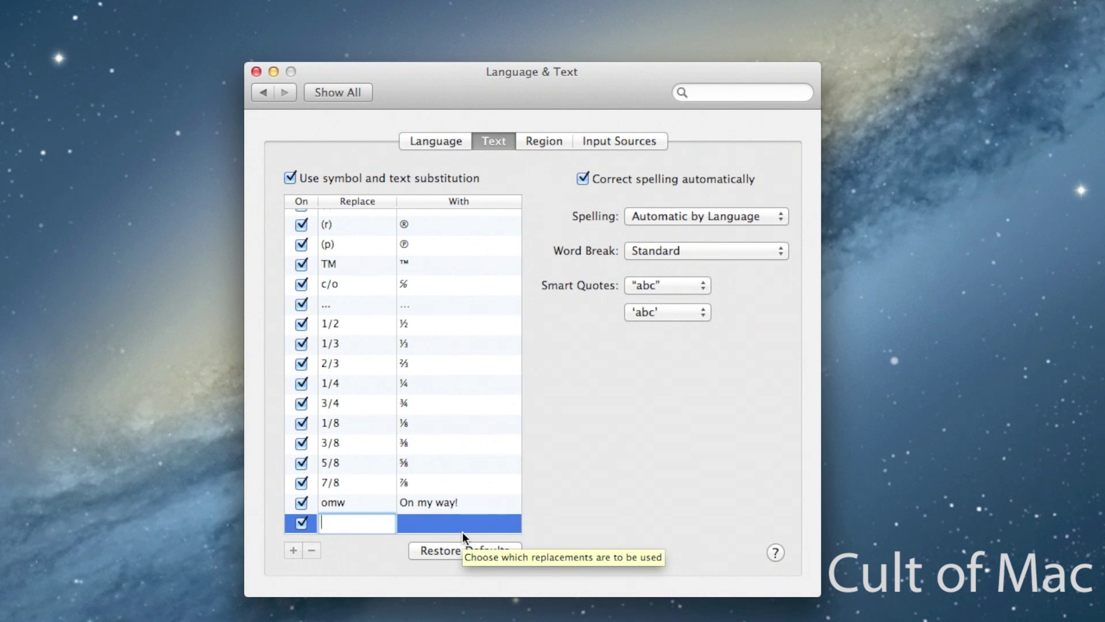
Step: Create the ms shortcut expanding to the user's full name, then add another blank row
type("ms")
left_click(425, 523)
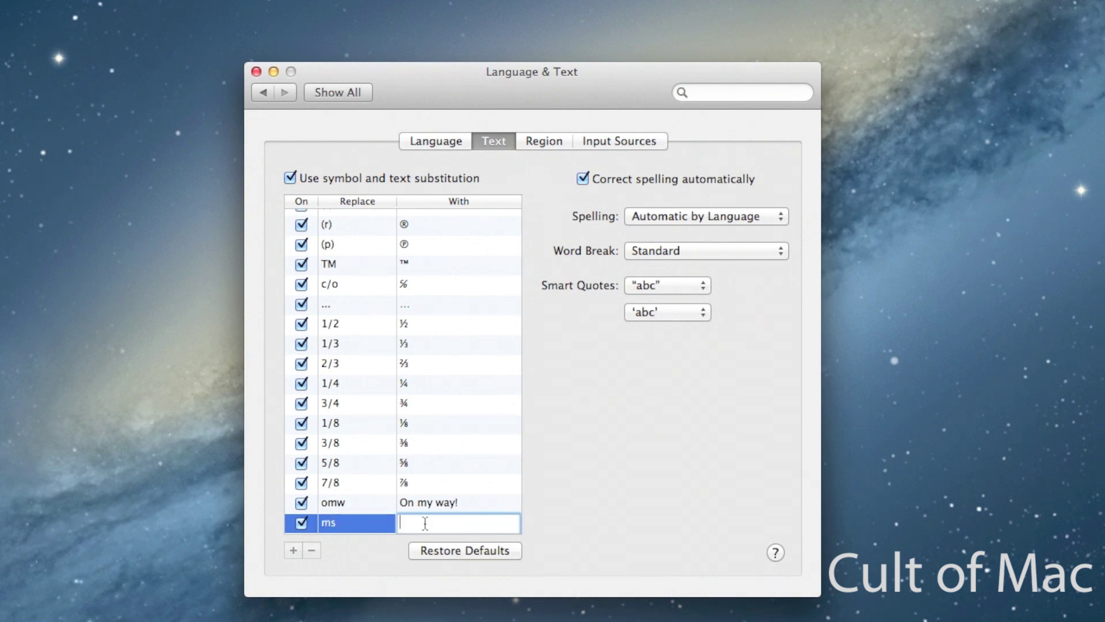
key("Return")
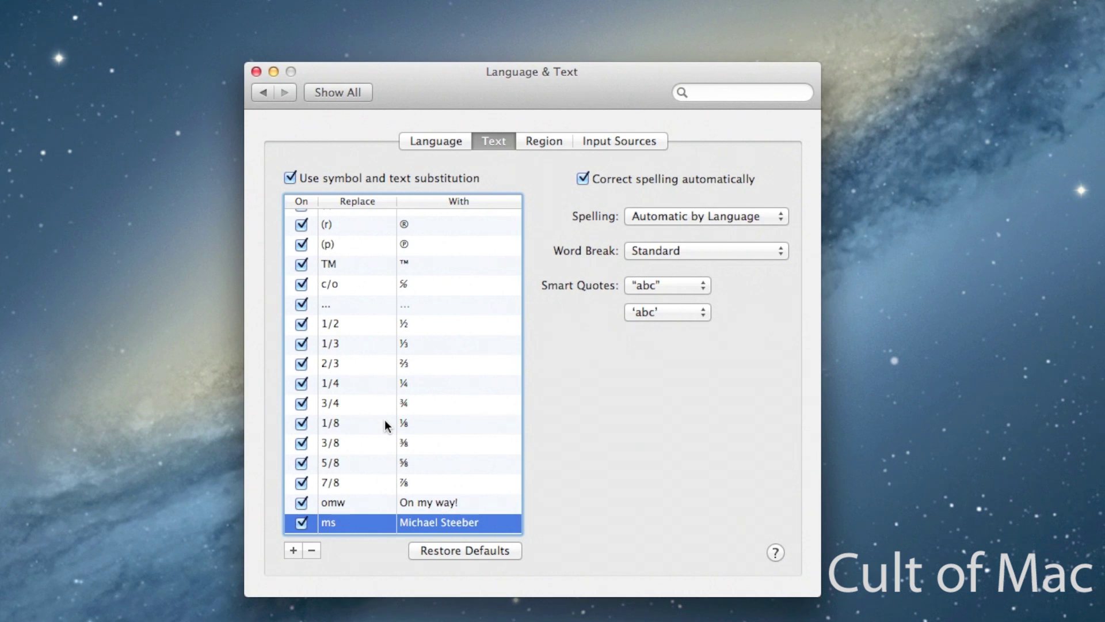
left_click(293, 550)
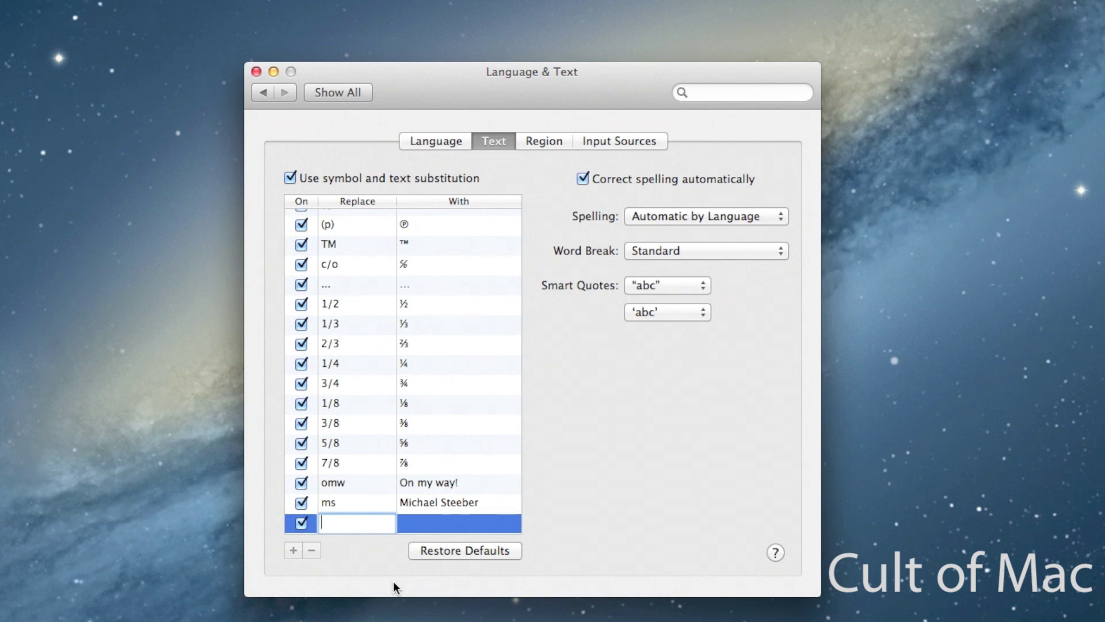
Step: Create the msemail shortcut expanding to the user's e-mail address, then add another blank row
type("msemail")
left_click(420, 523)
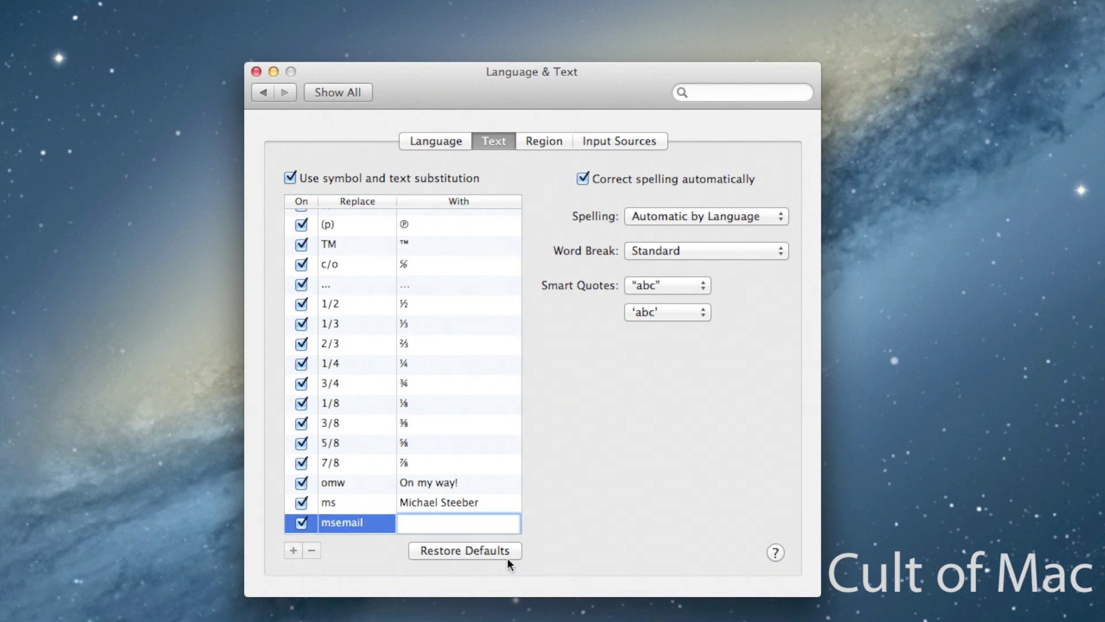
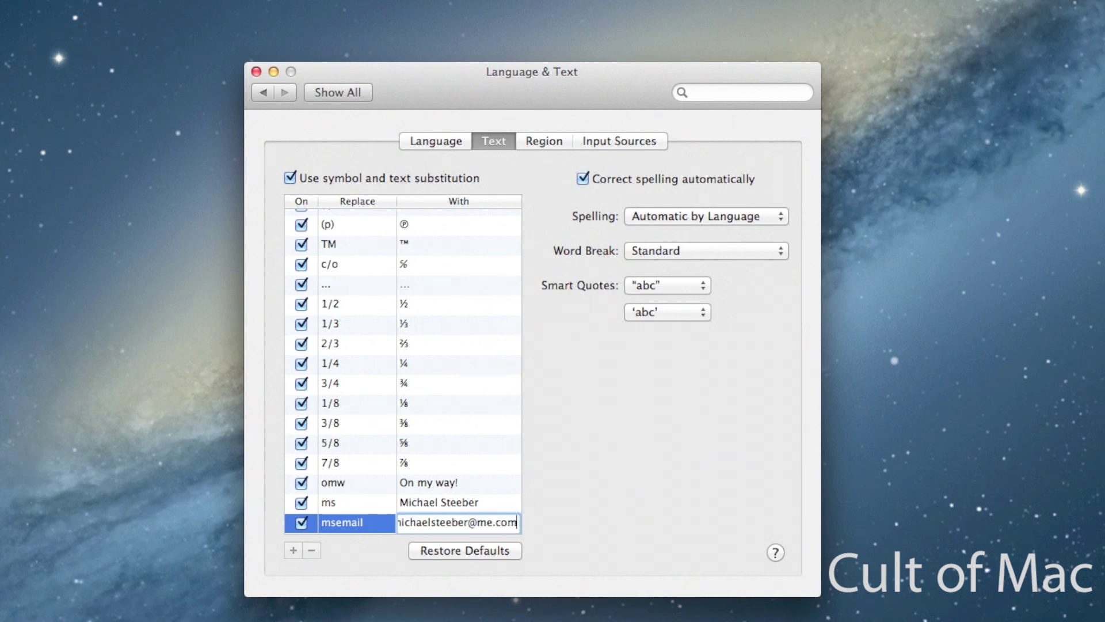
key("Return")
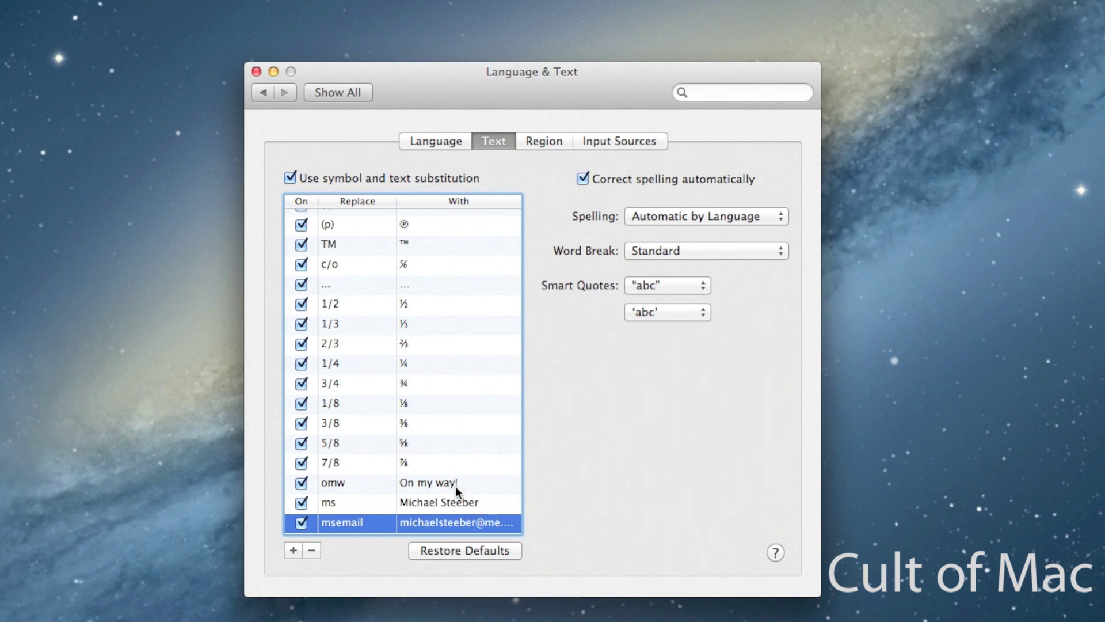
scroll(446, 465, "up", 1)
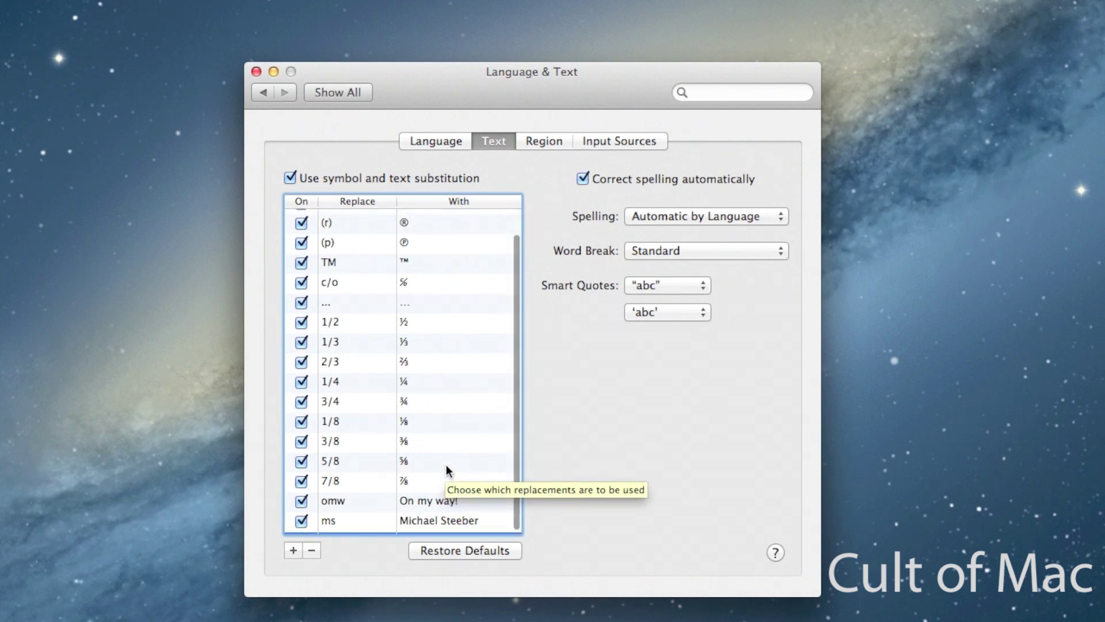
scroll(447, 464, "down", 1)
left_click(293, 551)
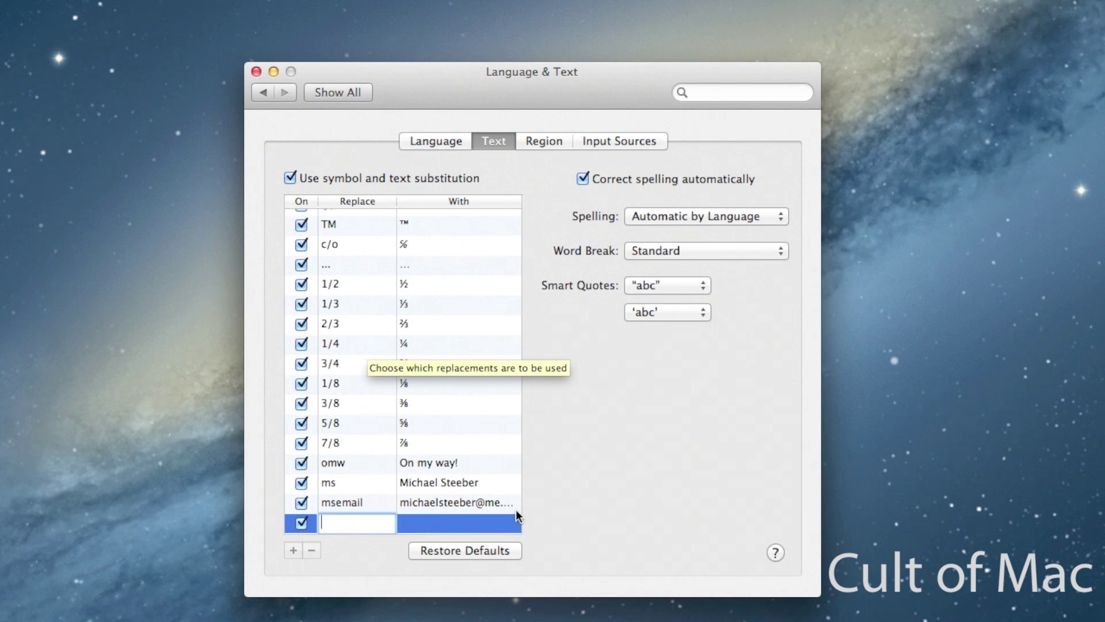
Step: Enter :) as the new shortcut and enable the Keyboard & Character Viewer input source
type(":)")
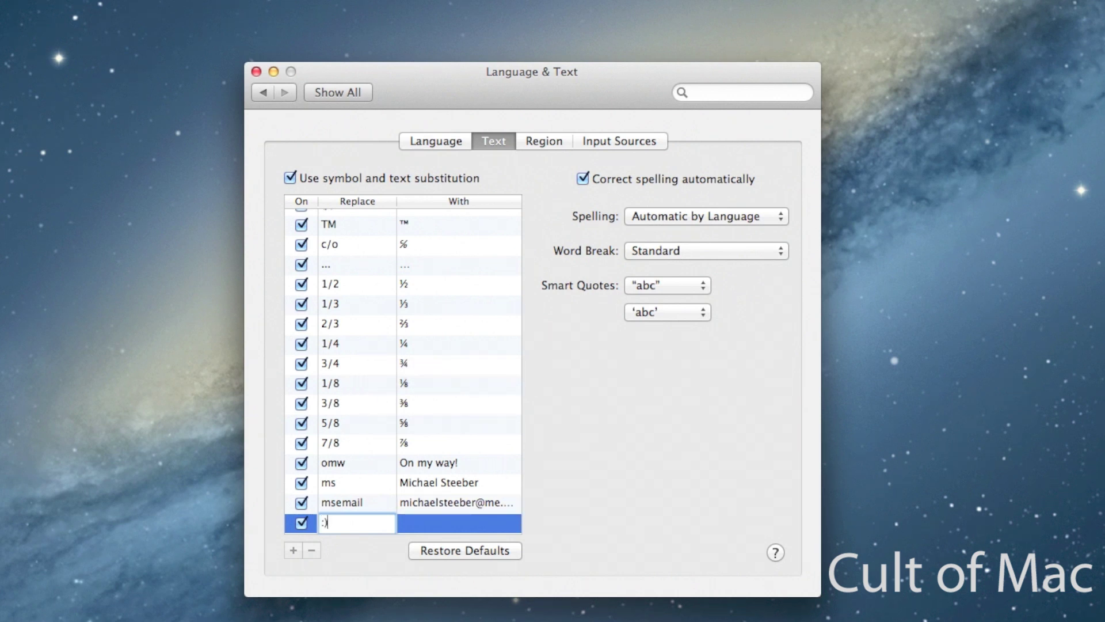
key("Return")
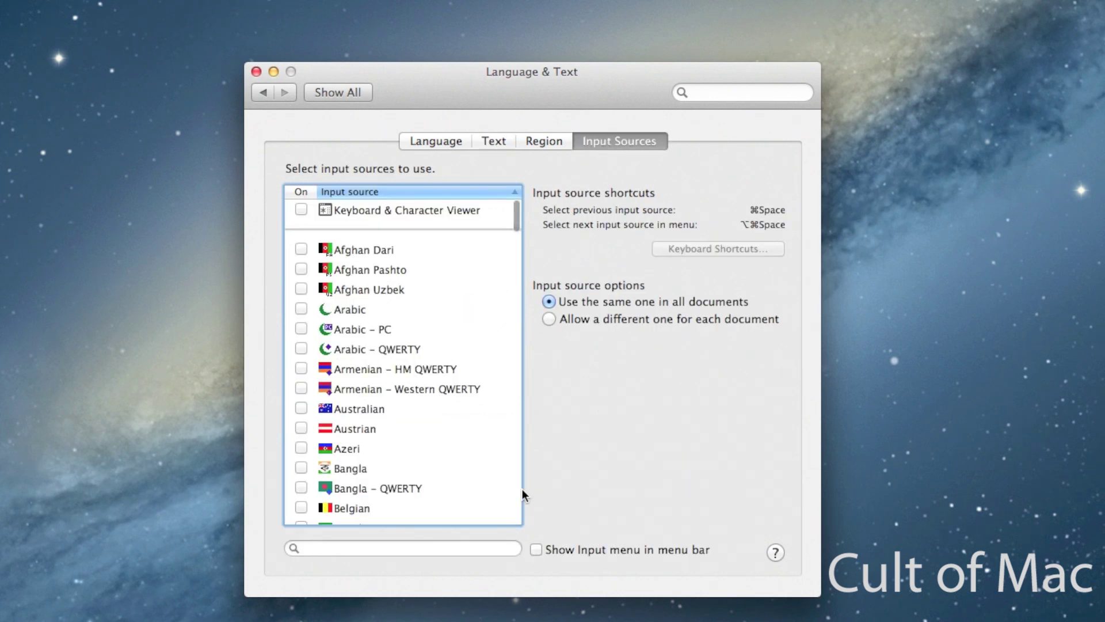
left_click(301, 209)
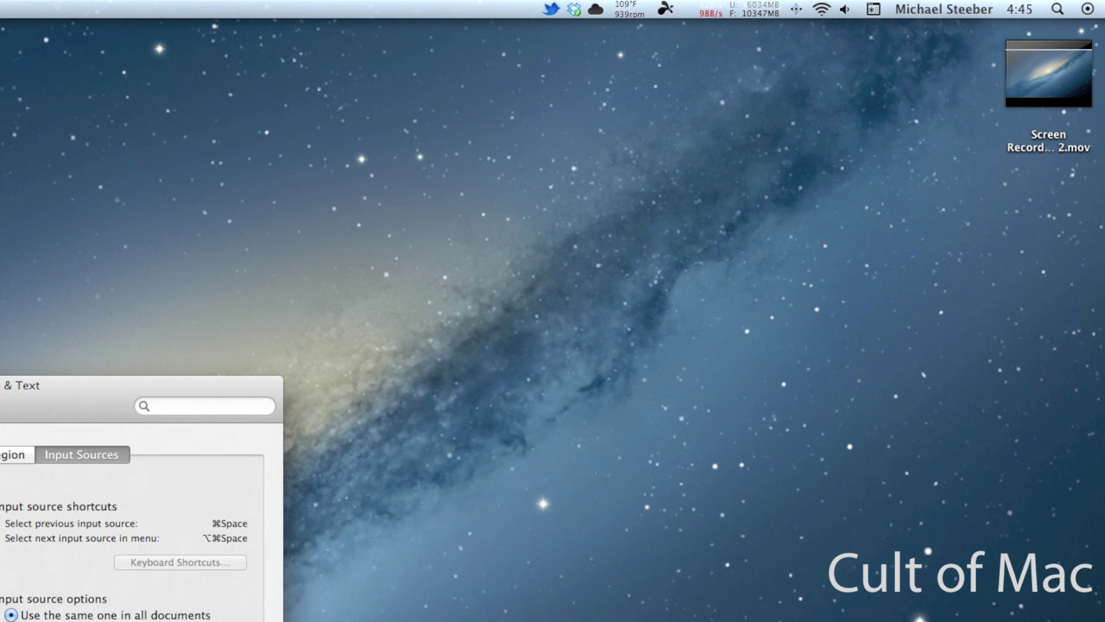
Step: Show the Character Viewer from the input menu and move it clear of the settings window
left_click(874, 9)
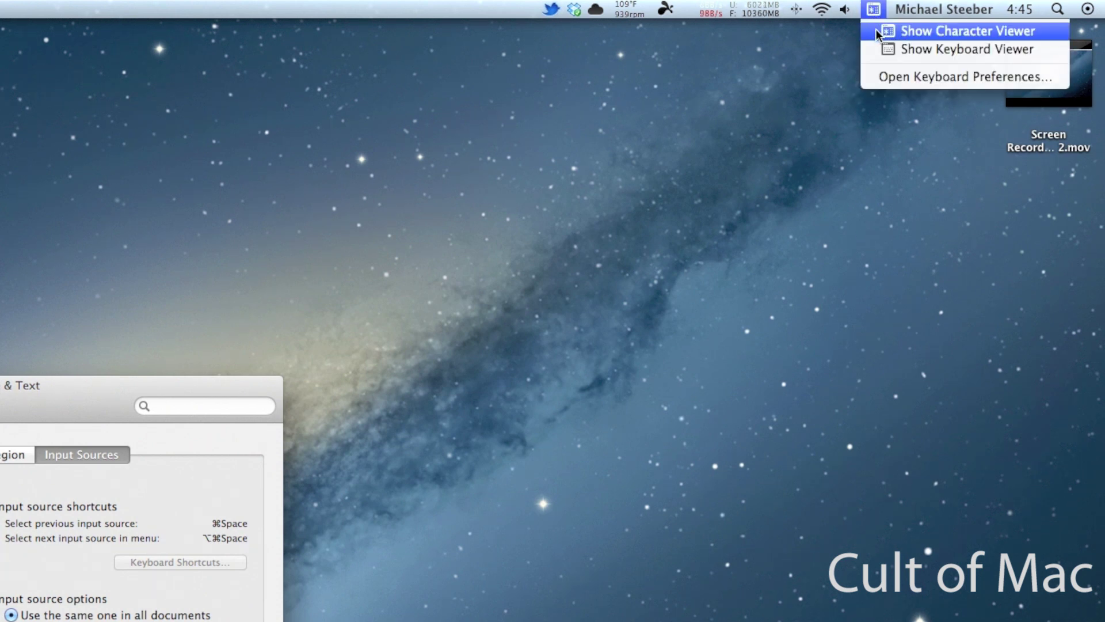
left_click(876, 29)
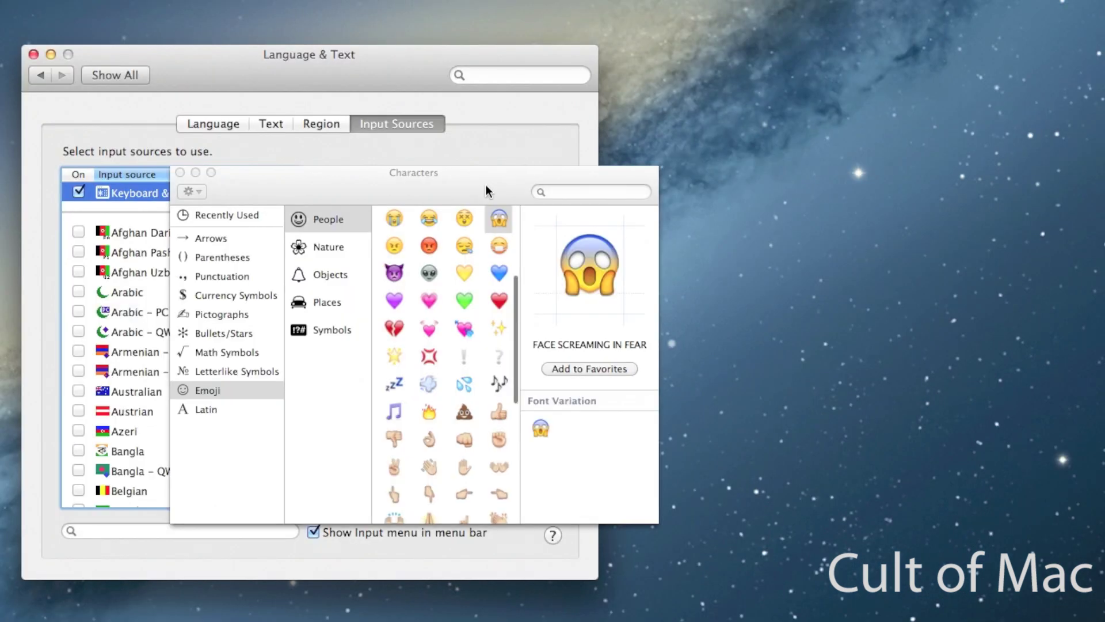
left_click_drag(487, 187, 976, 148)
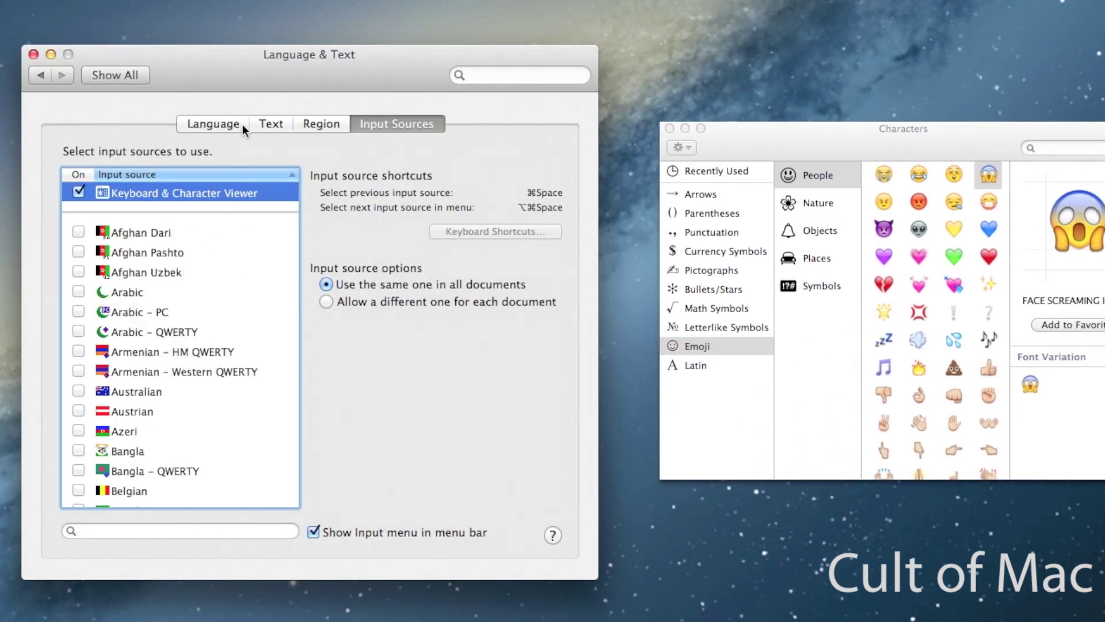
left_click(205, 122)
Step: Drag the smiling-face emoji from Characters into the :) replacement, then close Characters
left_click(269, 125)
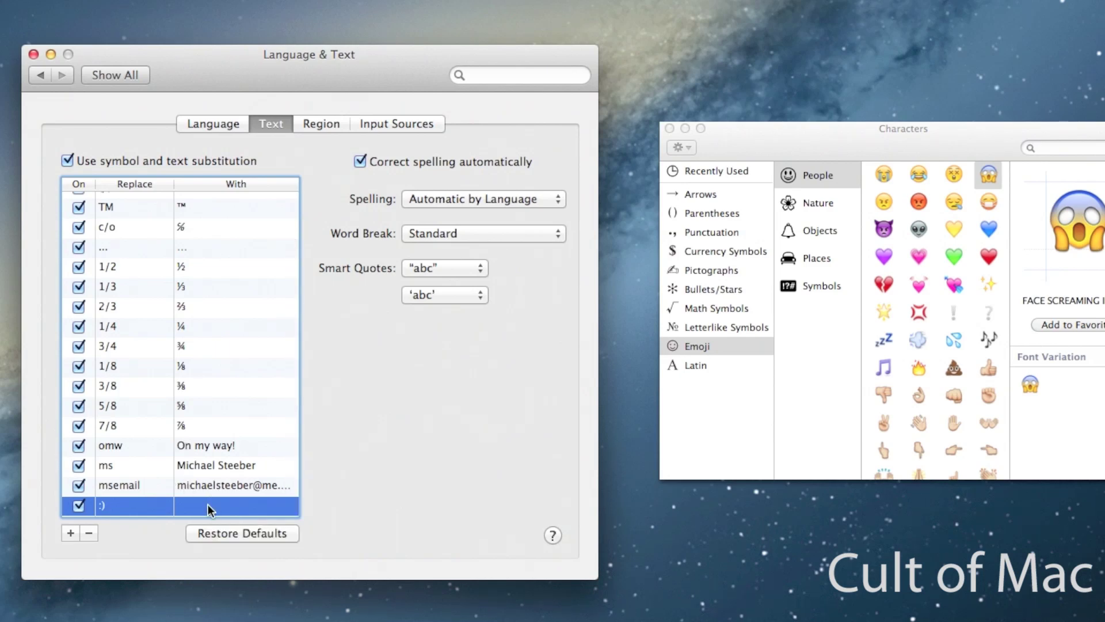
scroll(988, 228, "up", 5)
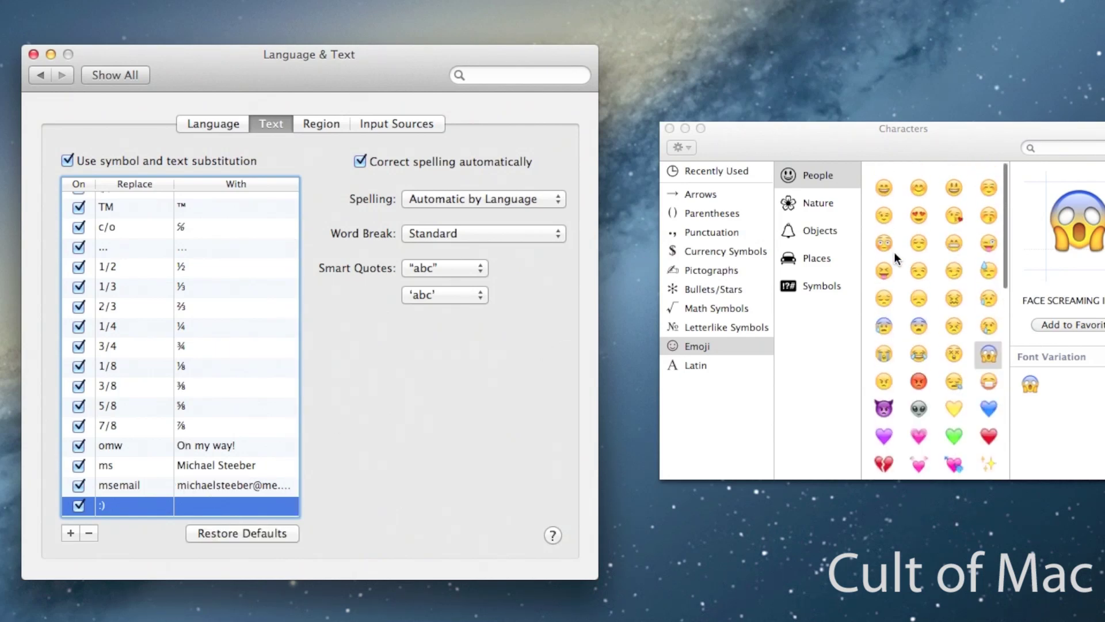
left_click(202, 510)
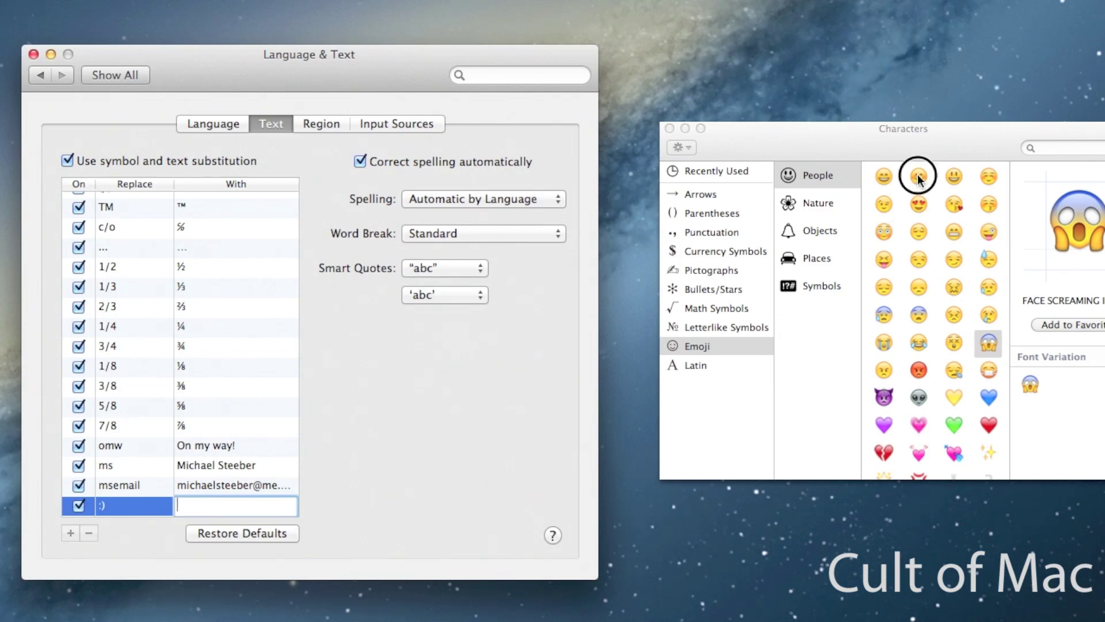
left_click_drag(918, 178, 250, 512)
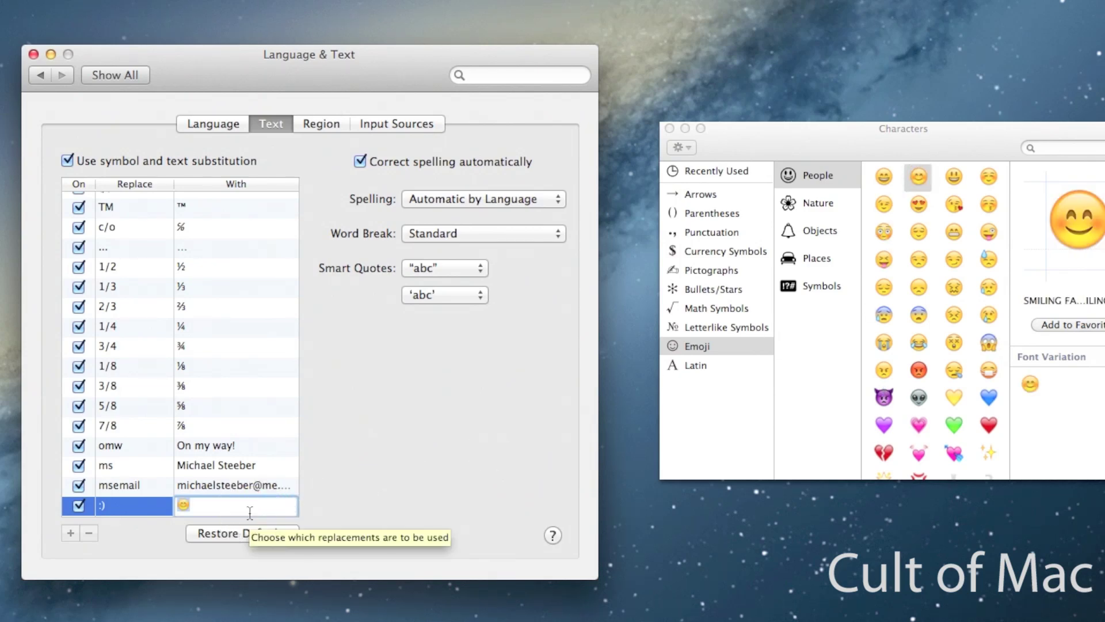
key("Return")
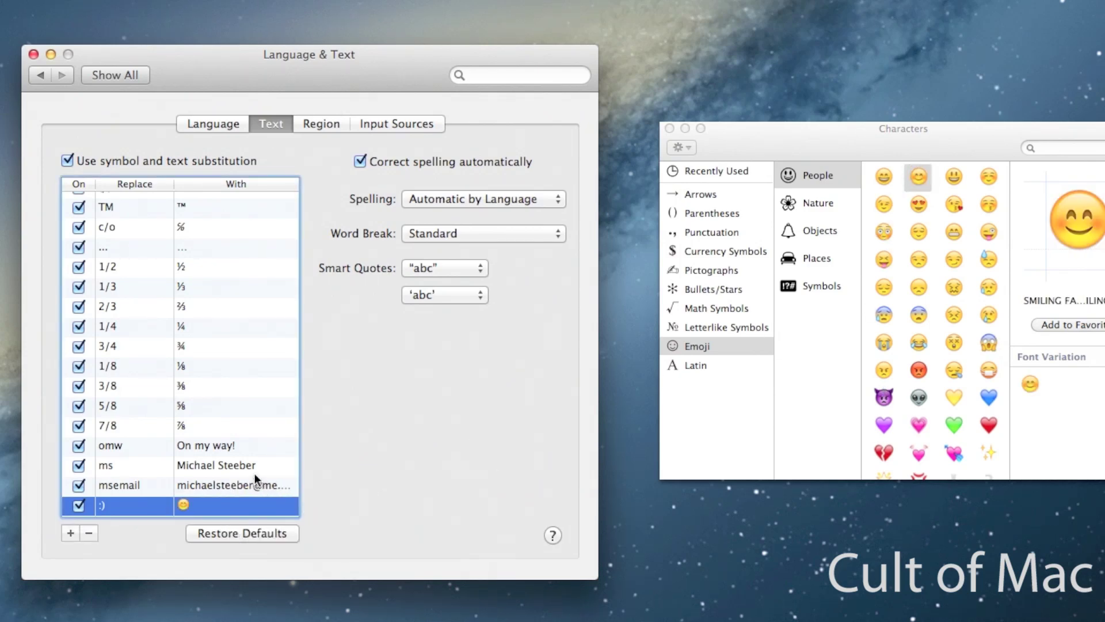
left_click(669, 127)
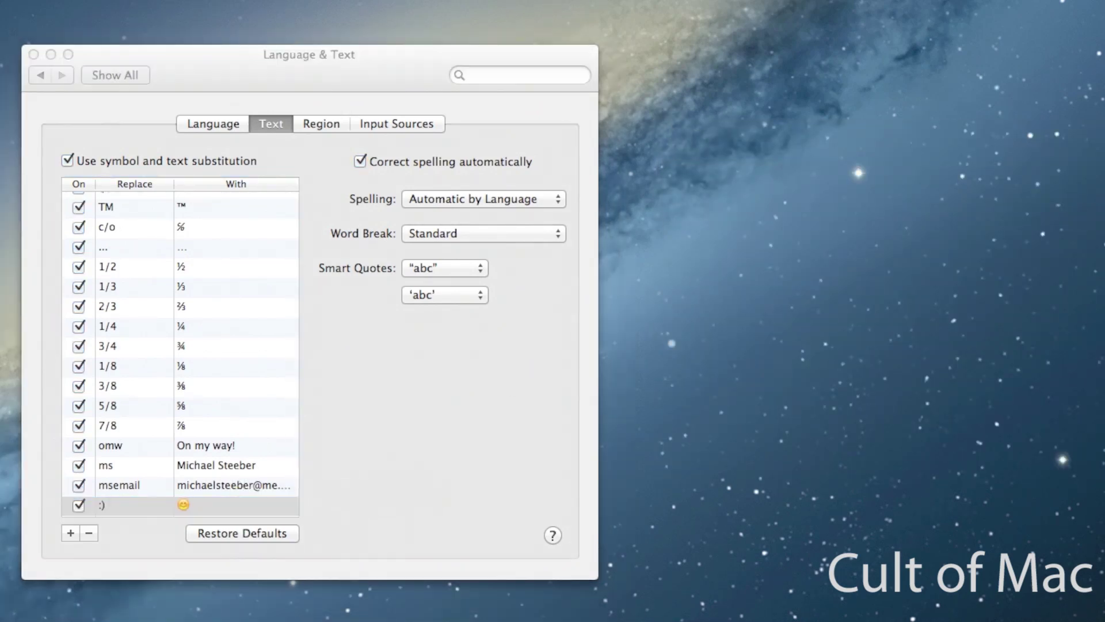
Step: Type omw, ms, msemail and :) in a blank TextEdit document, then close it without saving
left_click_drag(662, 621, 486, 143)
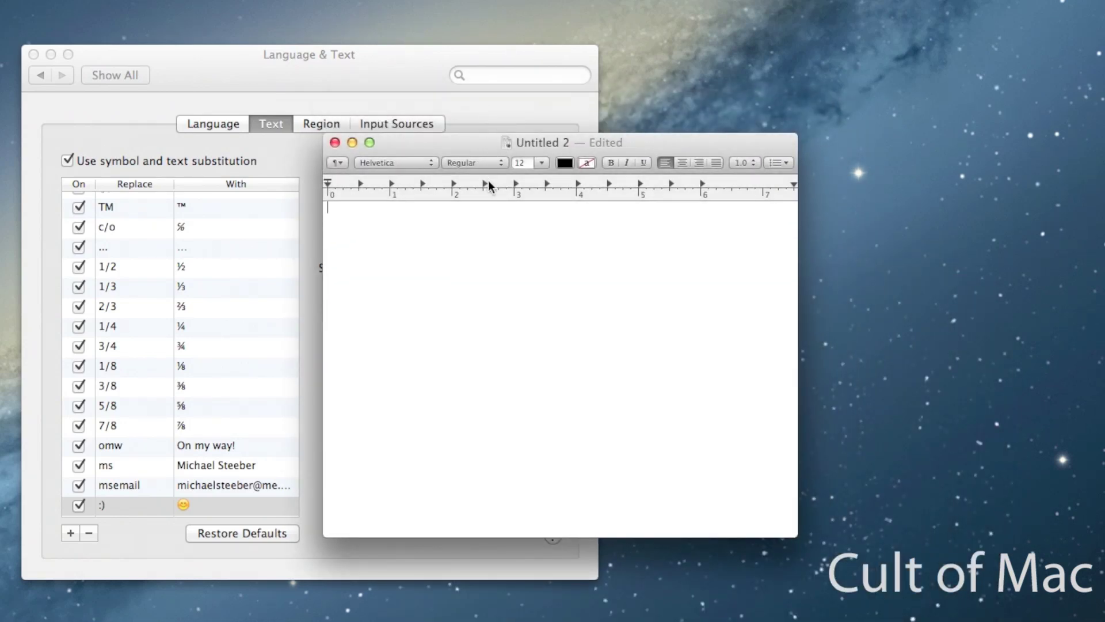
type("omw")
type("ms ")
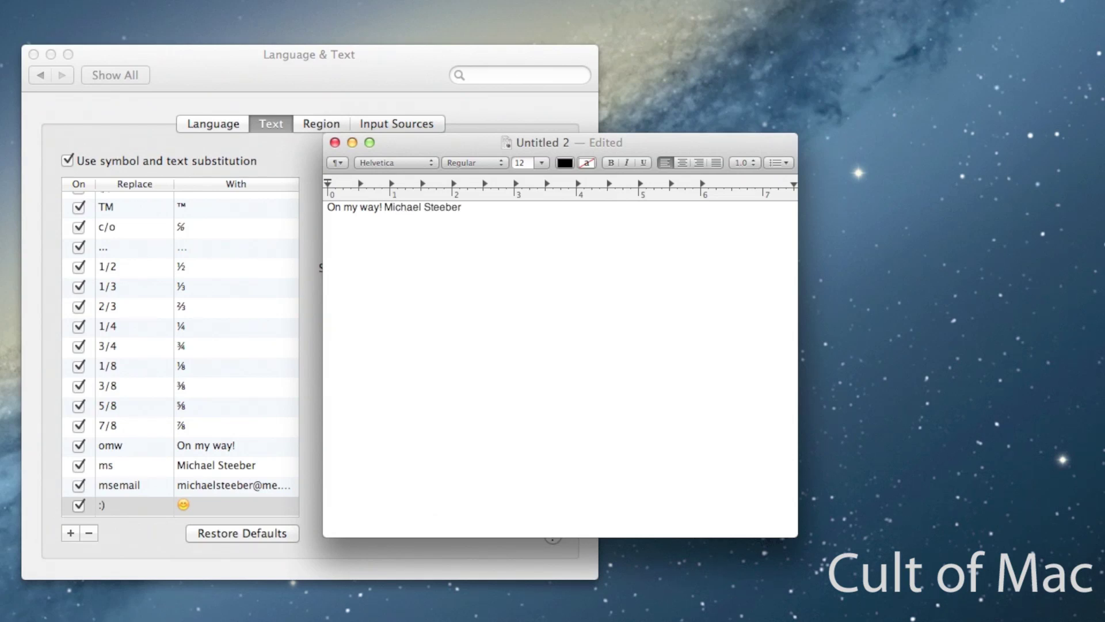
type("m")
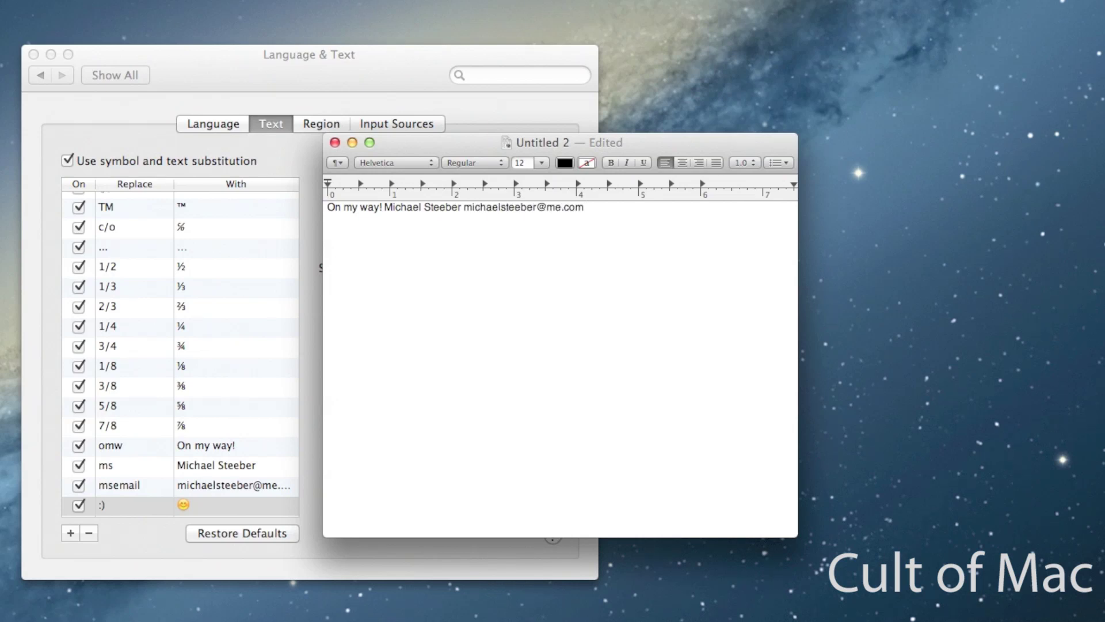
type("semail :)")
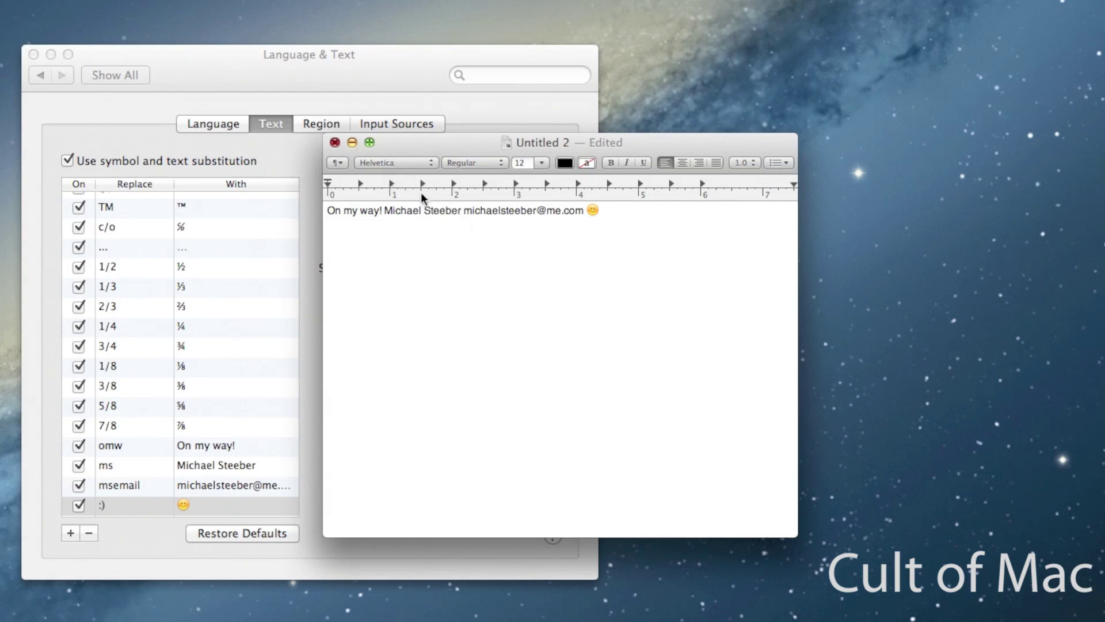
key("super+w")
key("super+d")
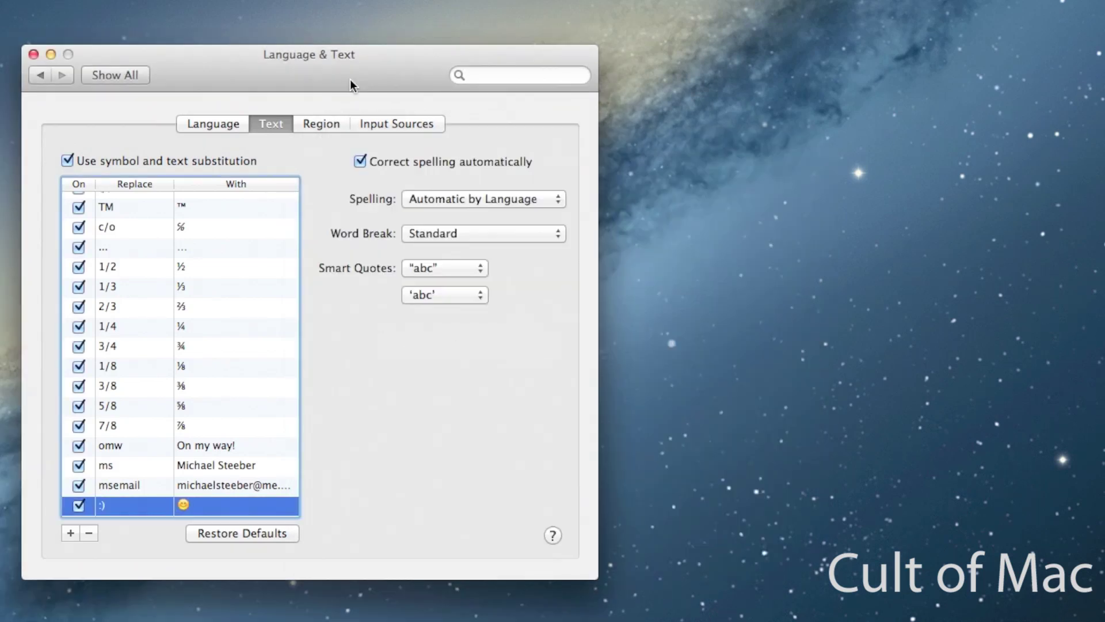